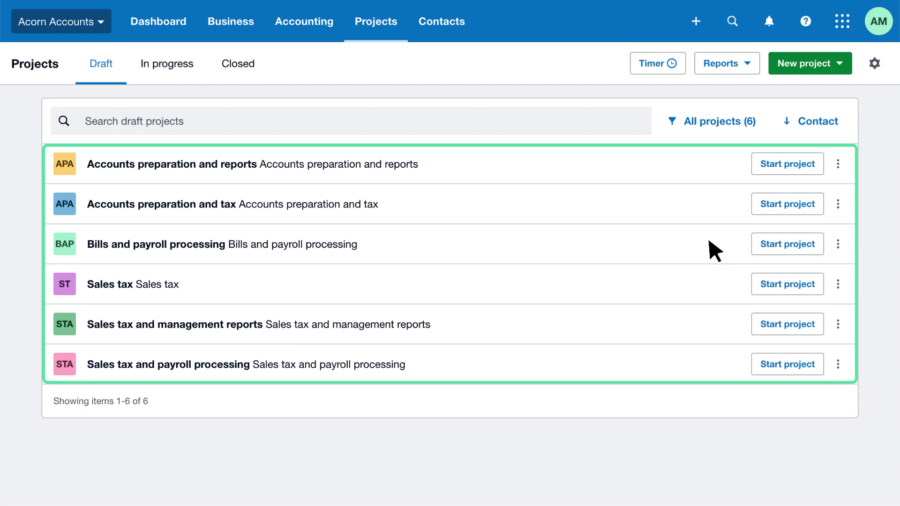
Duplicate the draft template as Coco Cafe's 'Sales tax and management reports (quarterly)', due 31 Mar 2022, estimate from tasks.
left_click(837, 204)
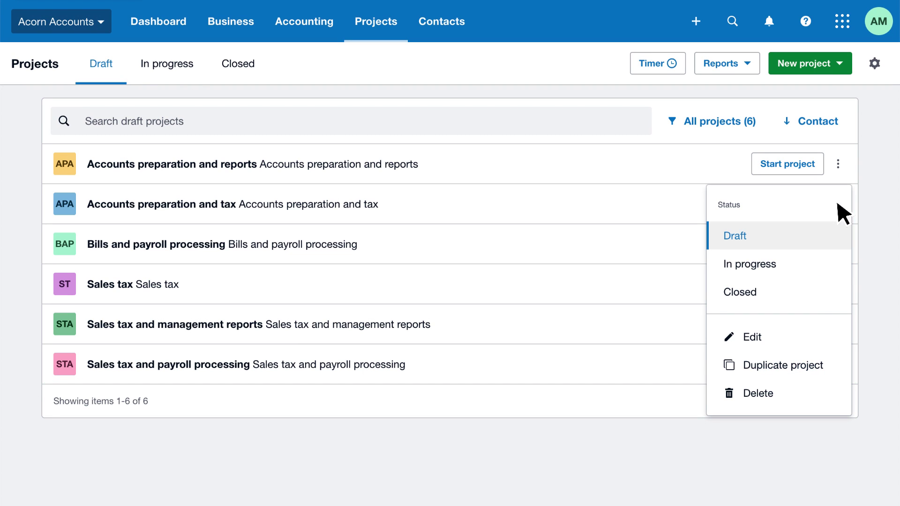
left_click(825, 363)
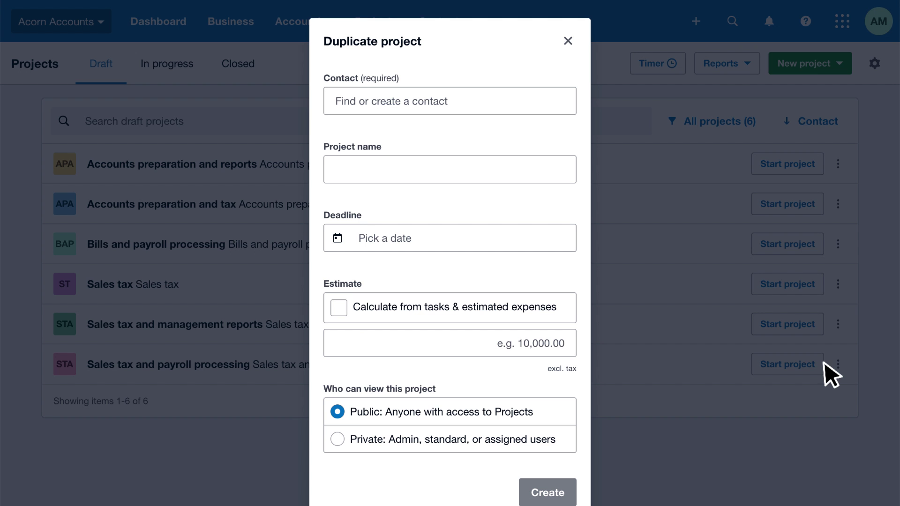
left_click(462, 105)
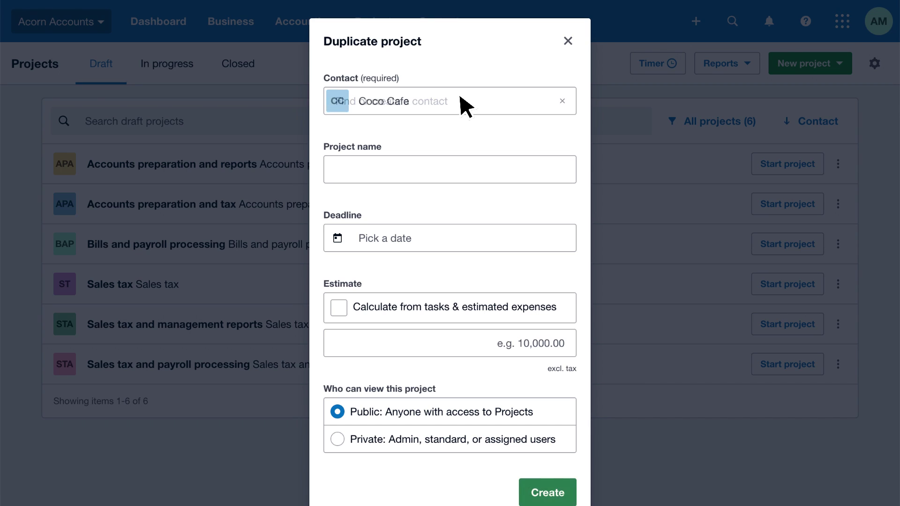
left_click(546, 168)
type("Sales tax and management reports (quarterly)")
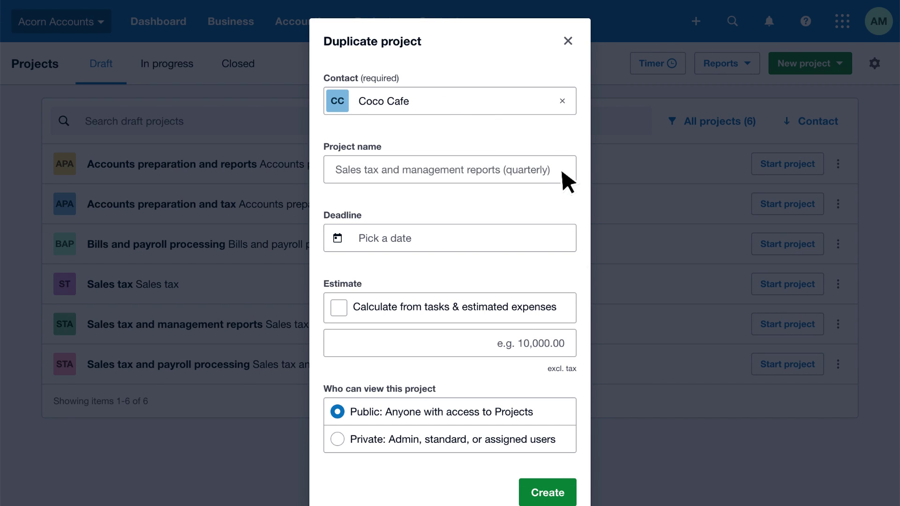
left_click(442, 243)
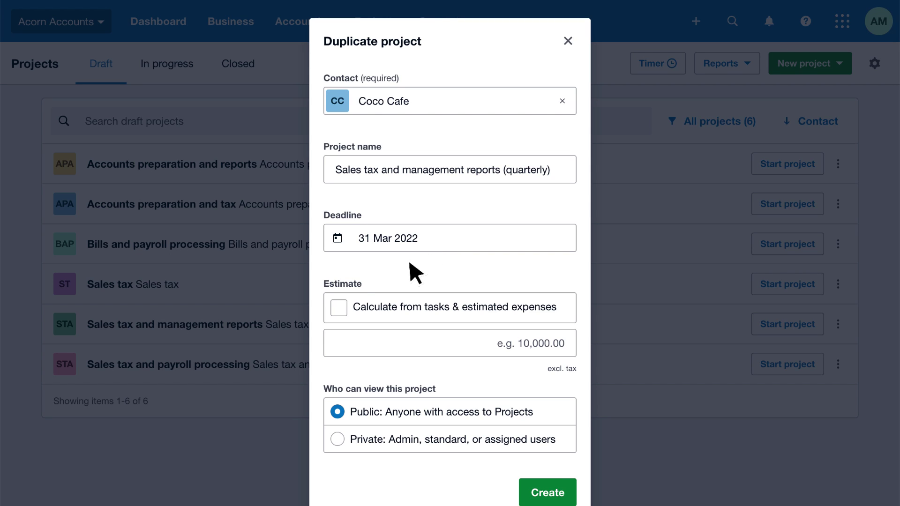
left_click(339, 307)
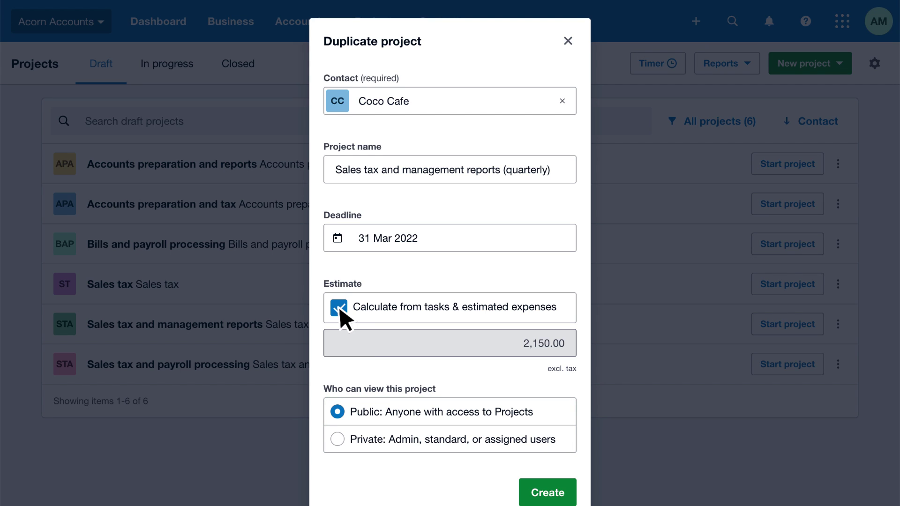
left_click(547, 492)
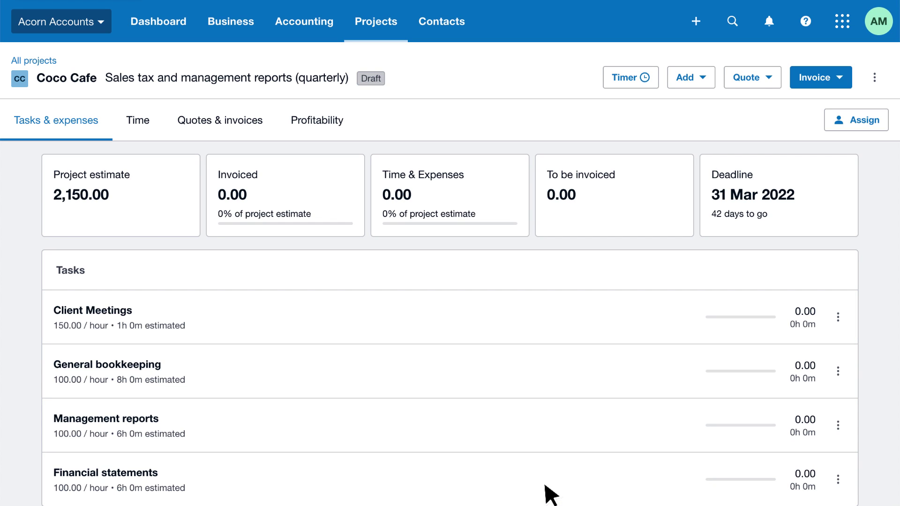
Add a 0:30 General bookkeeping time entry to the Coco Cafe project.
left_click(705, 83)
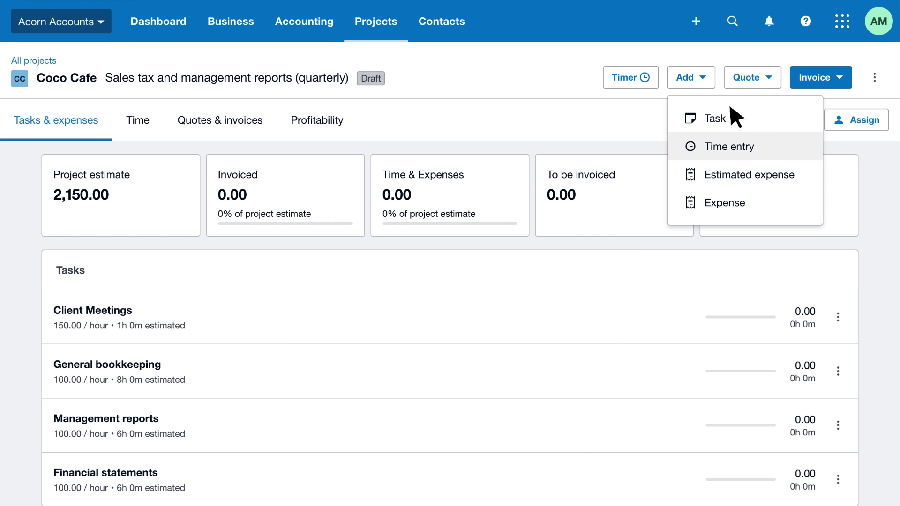
left_click(762, 148)
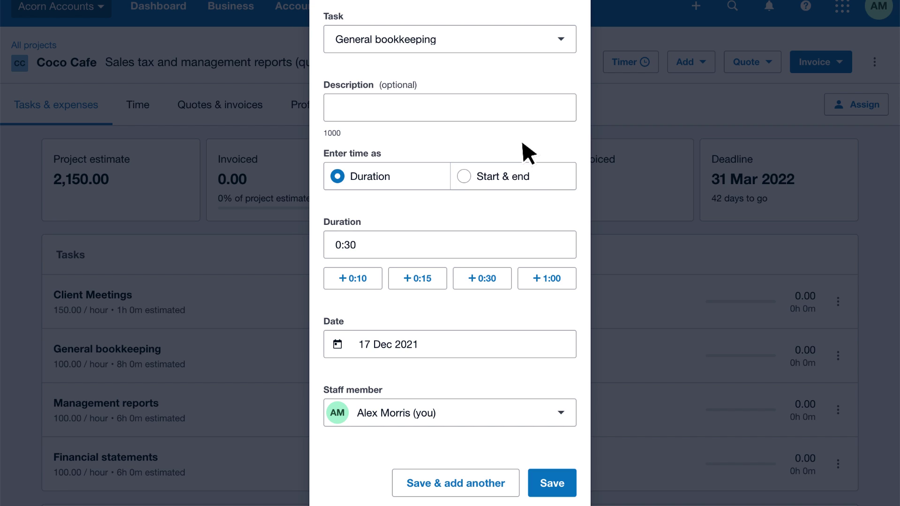
left_click(543, 479)
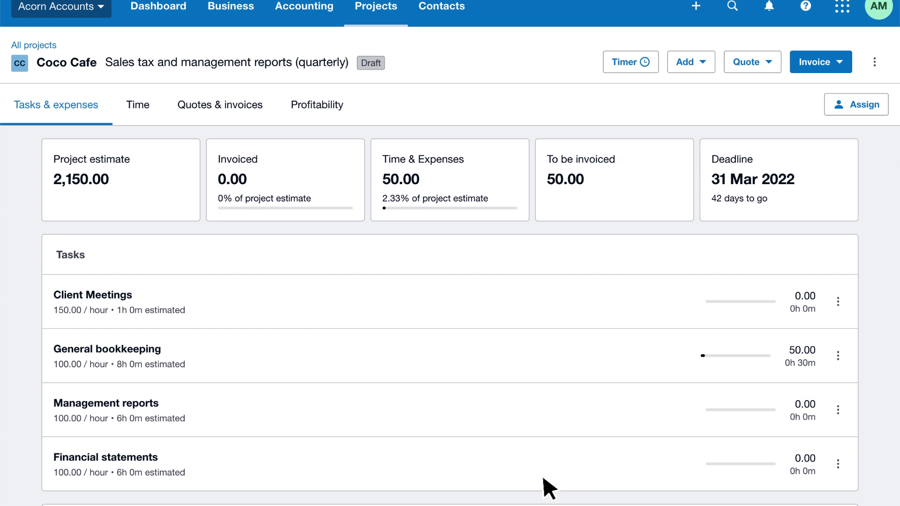
Time General bookkeeping on the Coco Cafe project with the timer and save the entry.
left_click(629, 61)
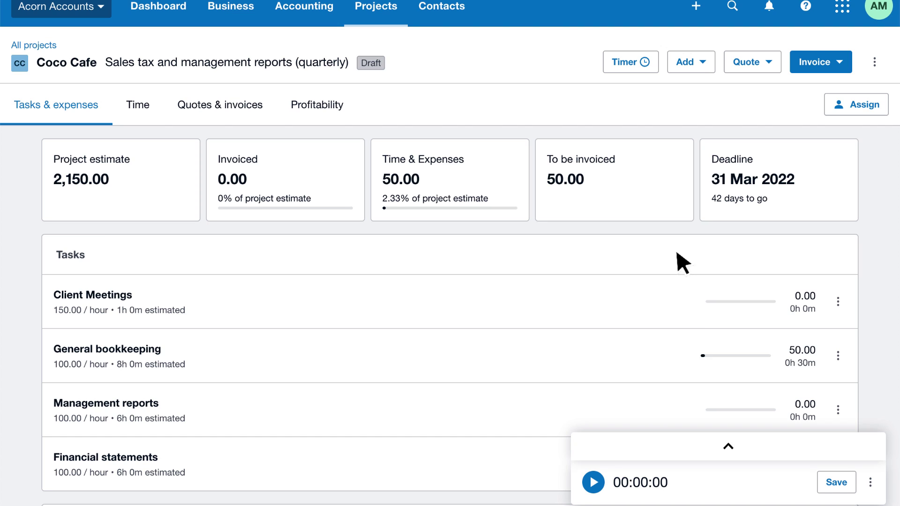
left_click(728, 446)
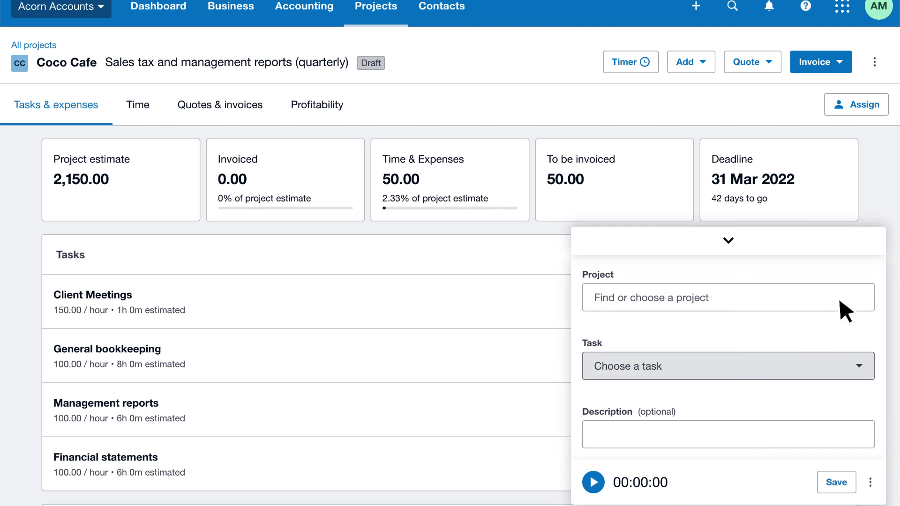
left_click(592, 482)
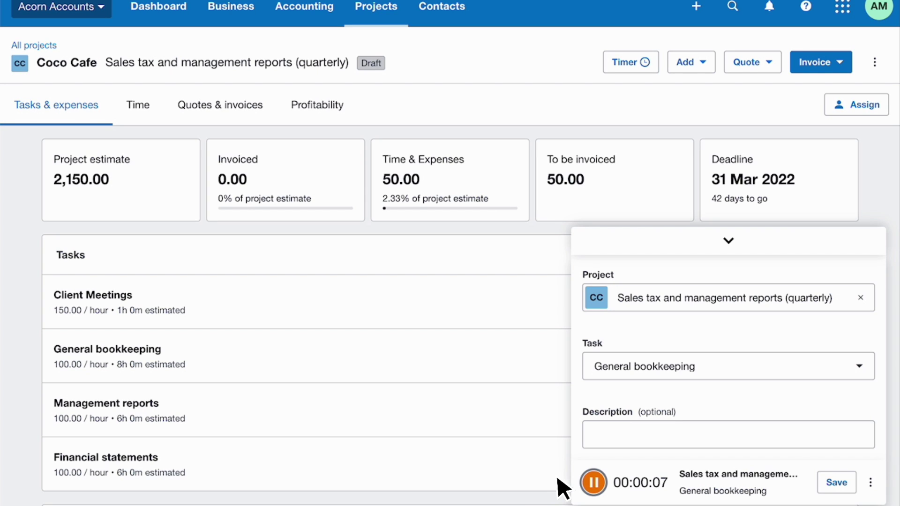
left_click(836, 483)
scroll(837, 486, "down", 2)
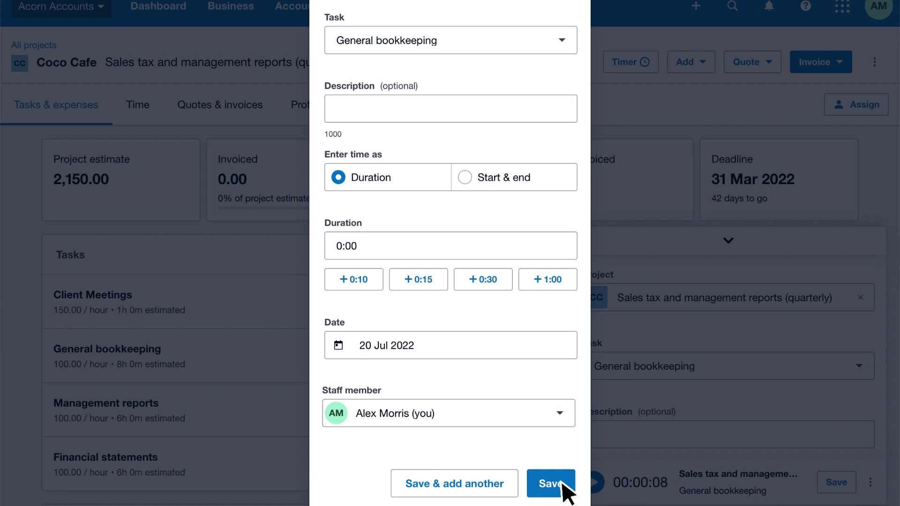
left_click(567, 487)
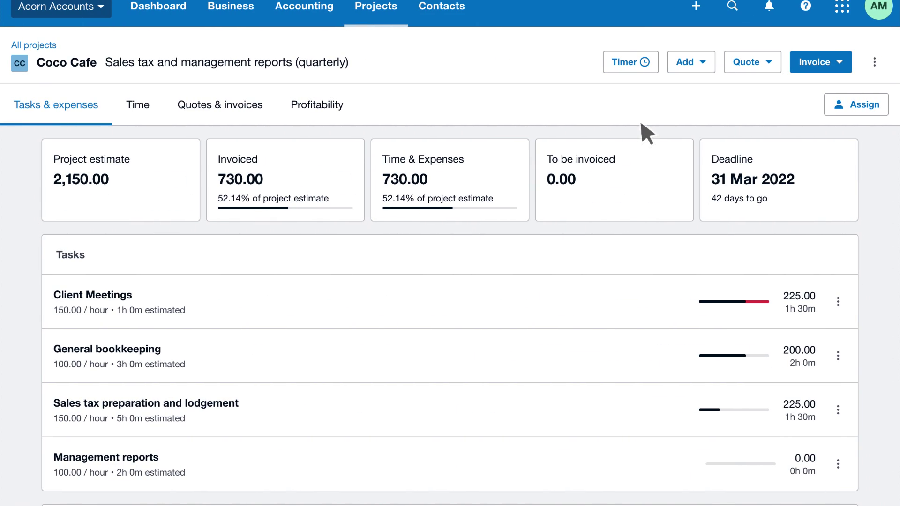
Add a Xero subscription expense, quantity 1 at 70.00, charged as Pass cost on.
left_click(701, 64)
left_click(743, 188)
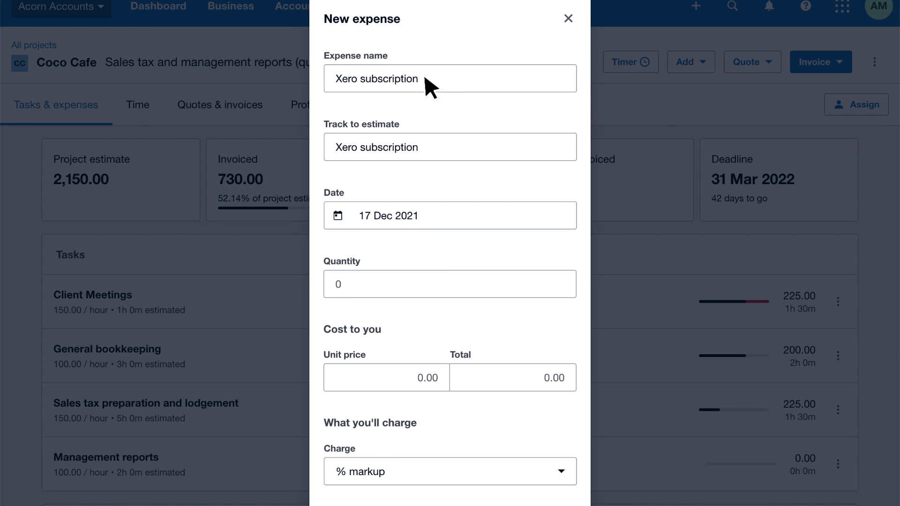
scroll(424, 75, "down", 3)
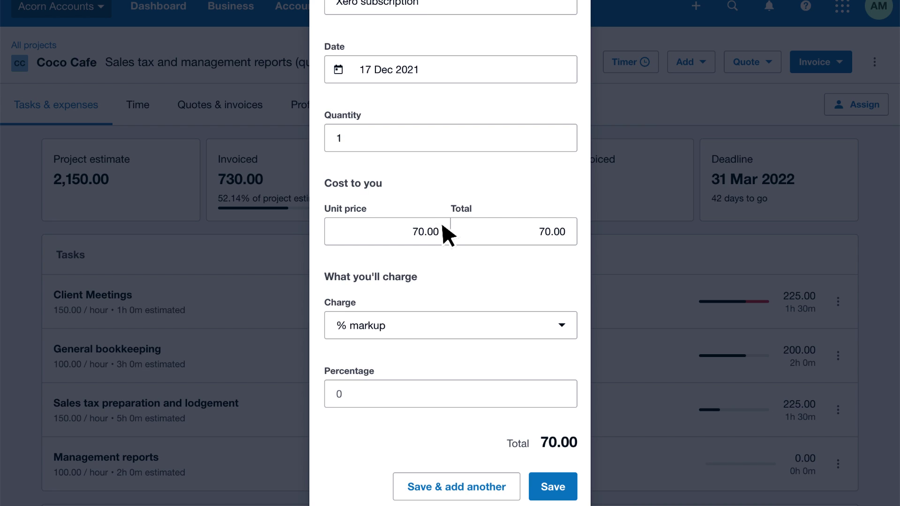
left_click(560, 327)
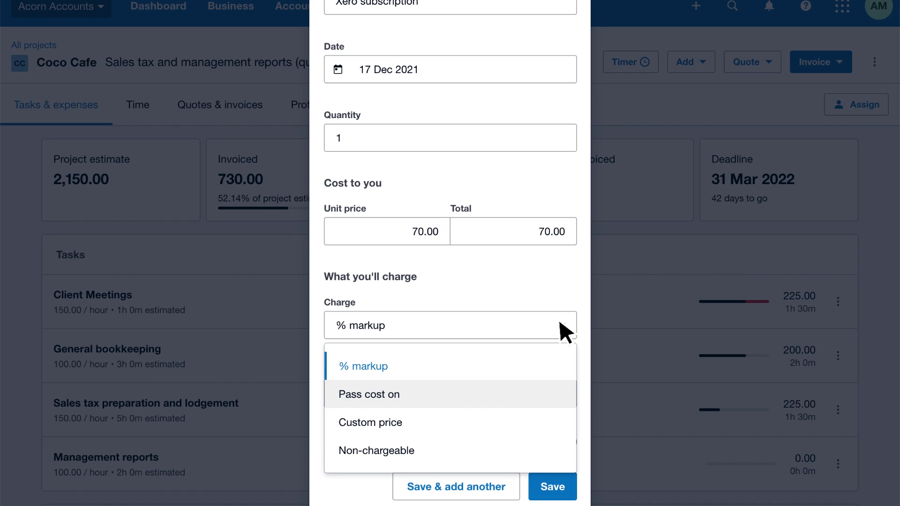
left_click(485, 394)
left_click(544, 485)
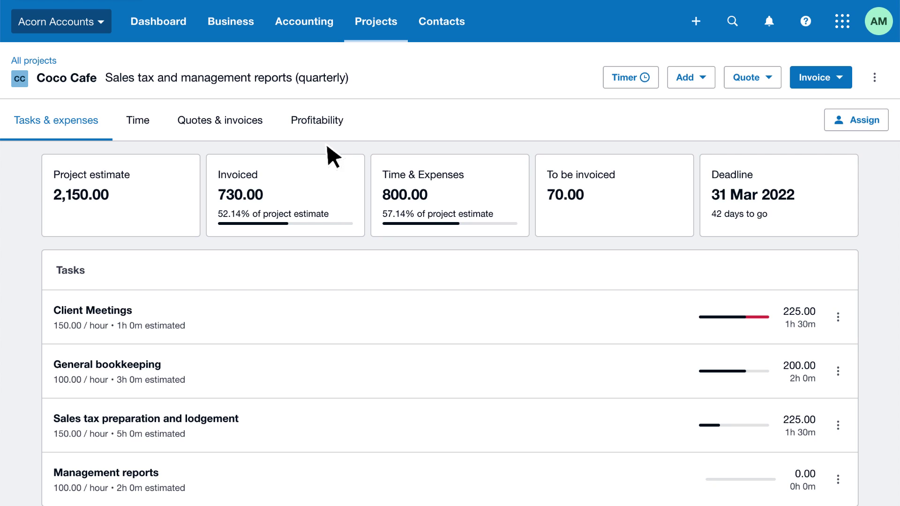
Show the Profitability tab: 270.00 profit on 730.00 invoiced against 460.00 cost.
left_click(316, 120)
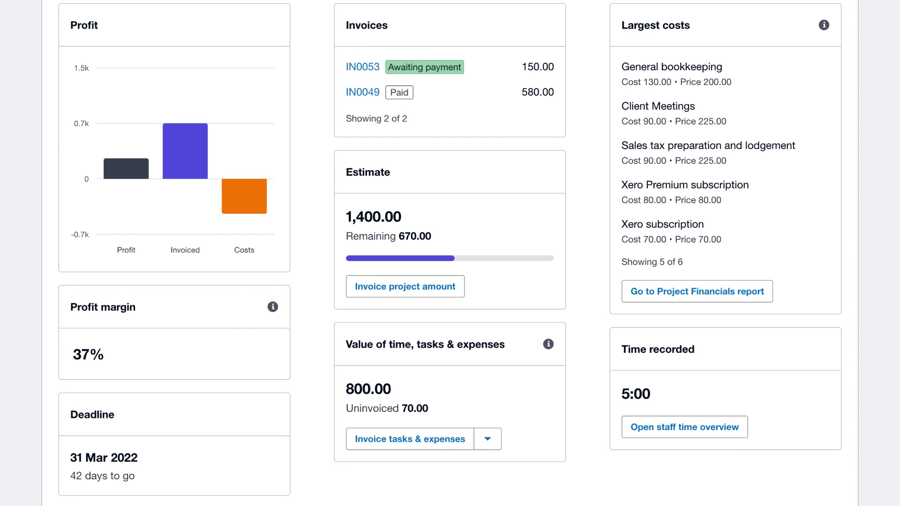
scroll(738, 109, "up", 5)
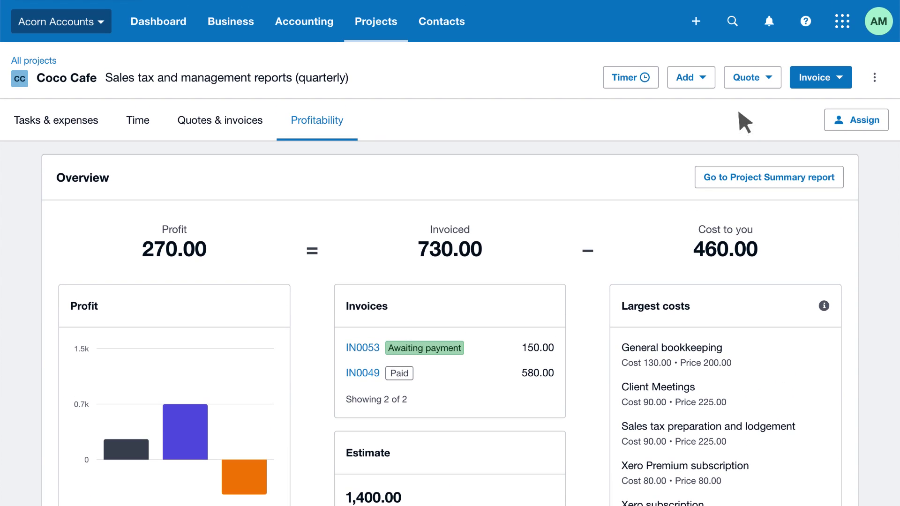
Review the Quote and Invoice dropdown options, then return to the in-progress projects list.
left_click(770, 81)
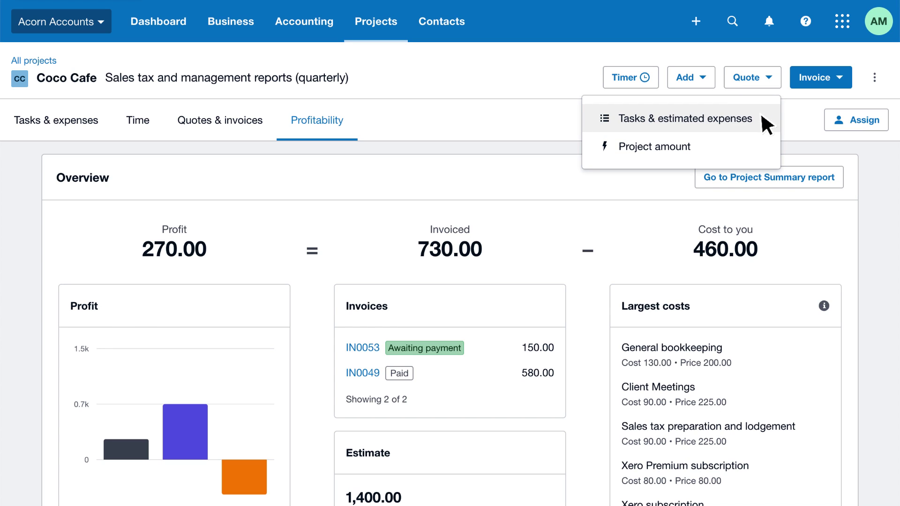
key("Escape")
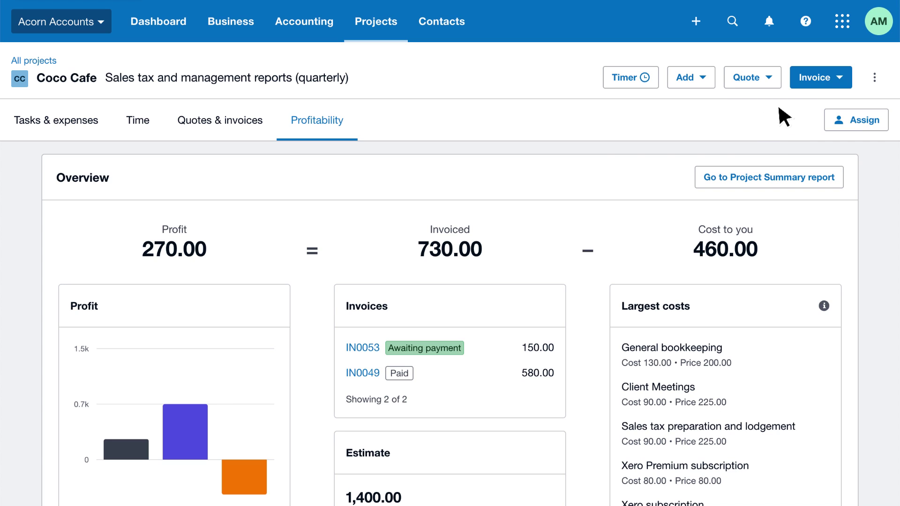
left_click(839, 79)
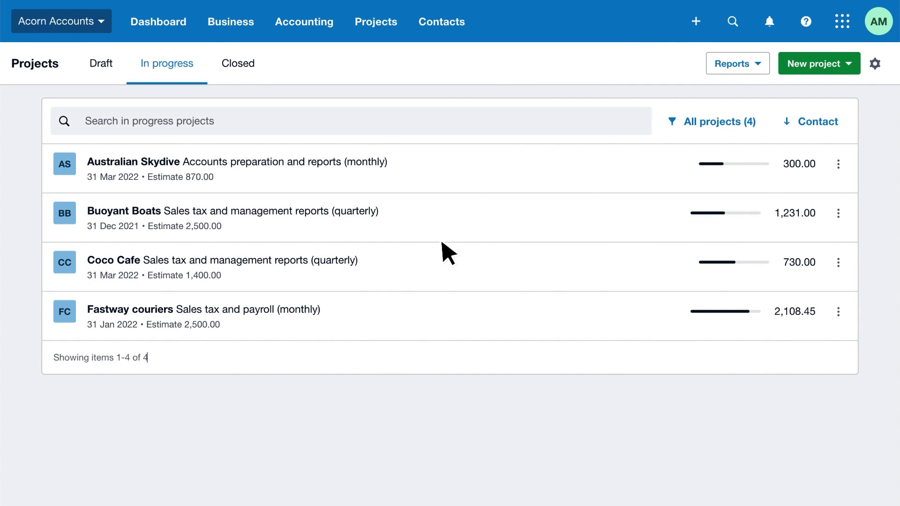
Open the Project Financials report from the Reports menu.
left_click(747, 67)
left_click(840, 160)
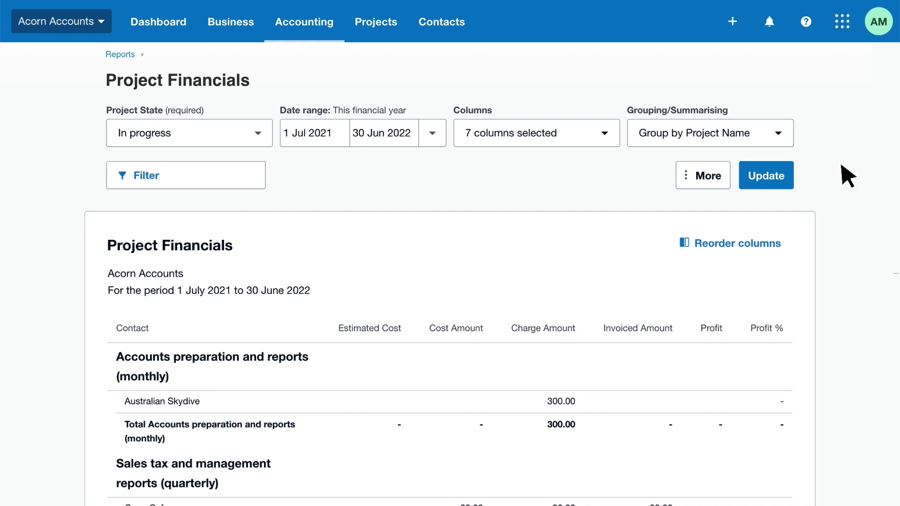
scroll(847, 176, "down", 3)
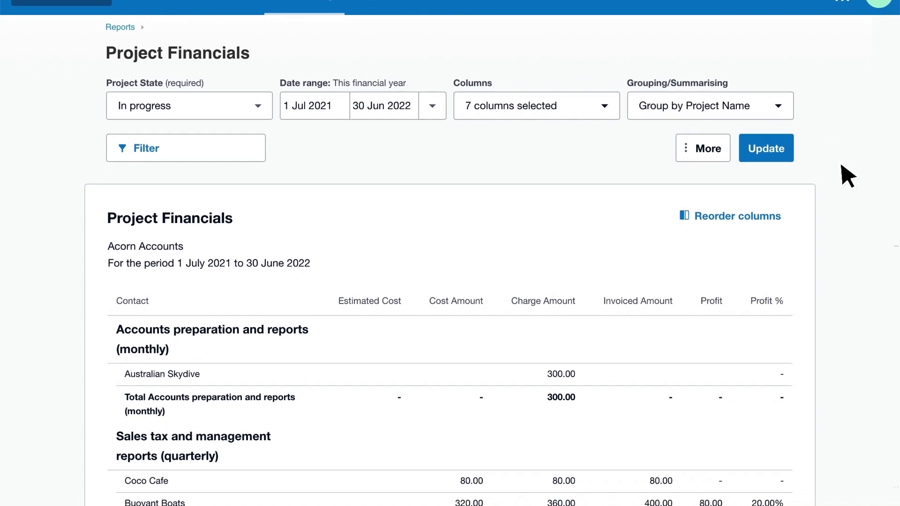
scroll(847, 175, "down", 3)
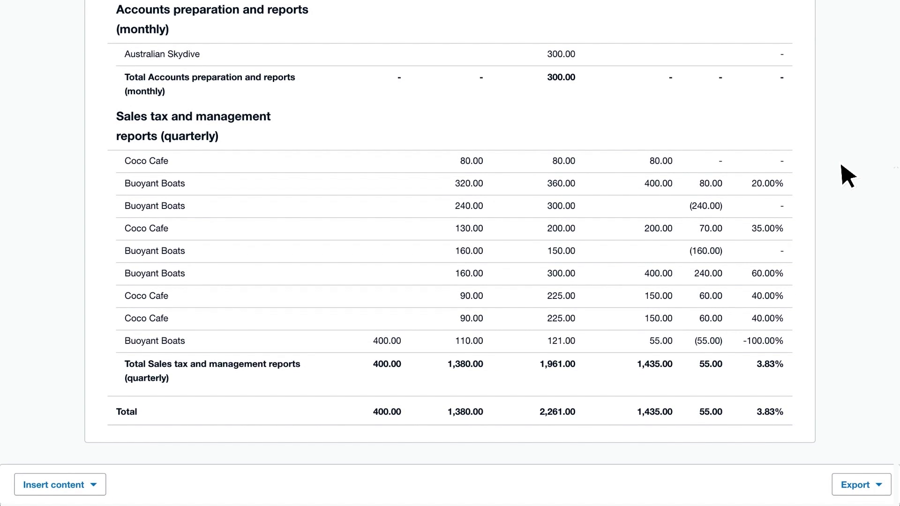
scroll(847, 177, "up", 1)
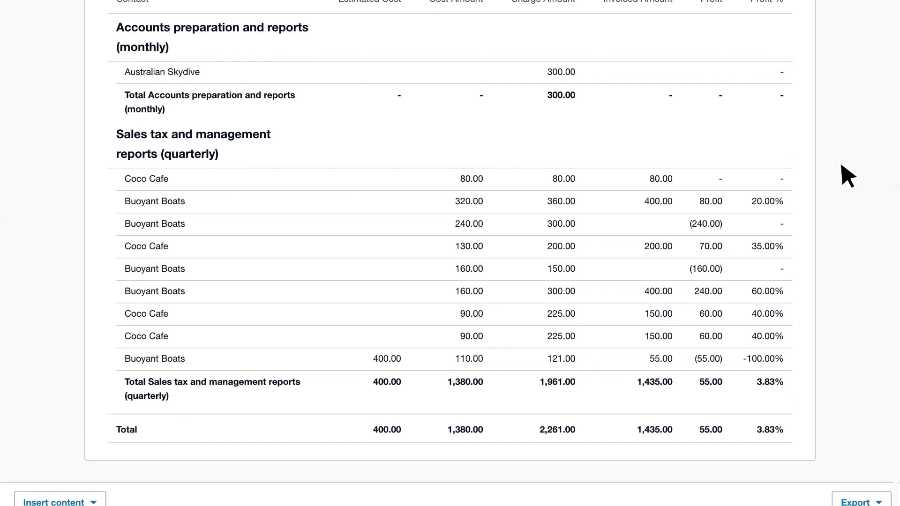
scroll(847, 176, "up", 1)
scroll(847, 175, "up", 2)
scroll(847, 176, "up", 3)
scroll(847, 176, "up", 2)
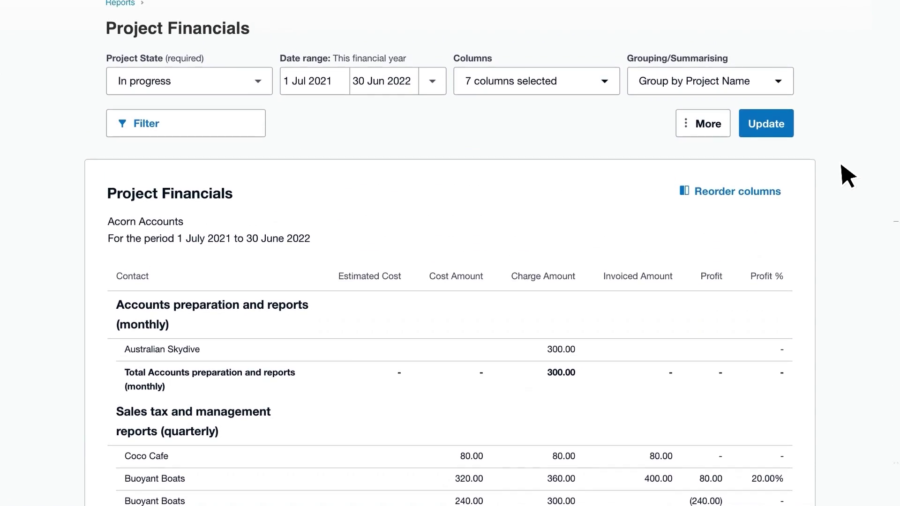